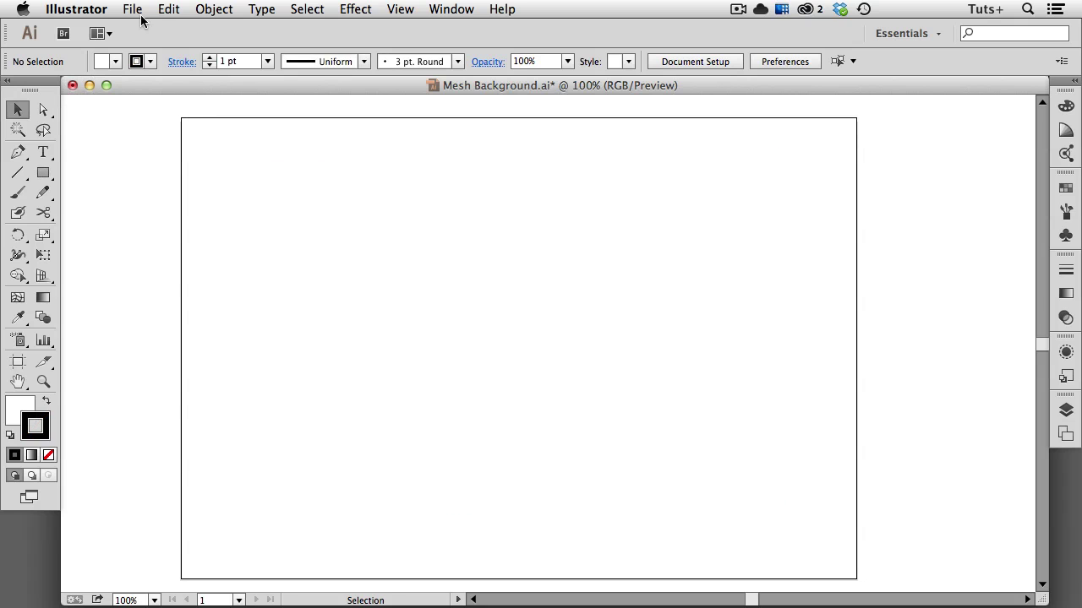
Open the File menu on the empty Mesh Background.ai artboard
{"action": "left_click", "coordinate": [135, 9]}
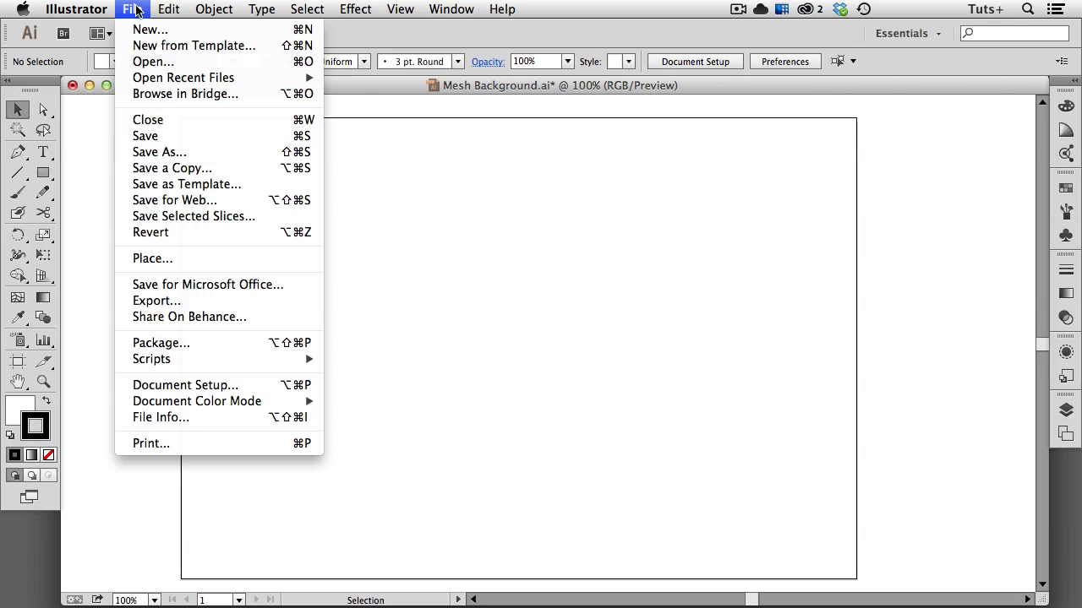
Place the beach jpg as a linked image and scale it proportionally to cover the artboard
{"action": "left_click", "coordinate": [284, 258]}
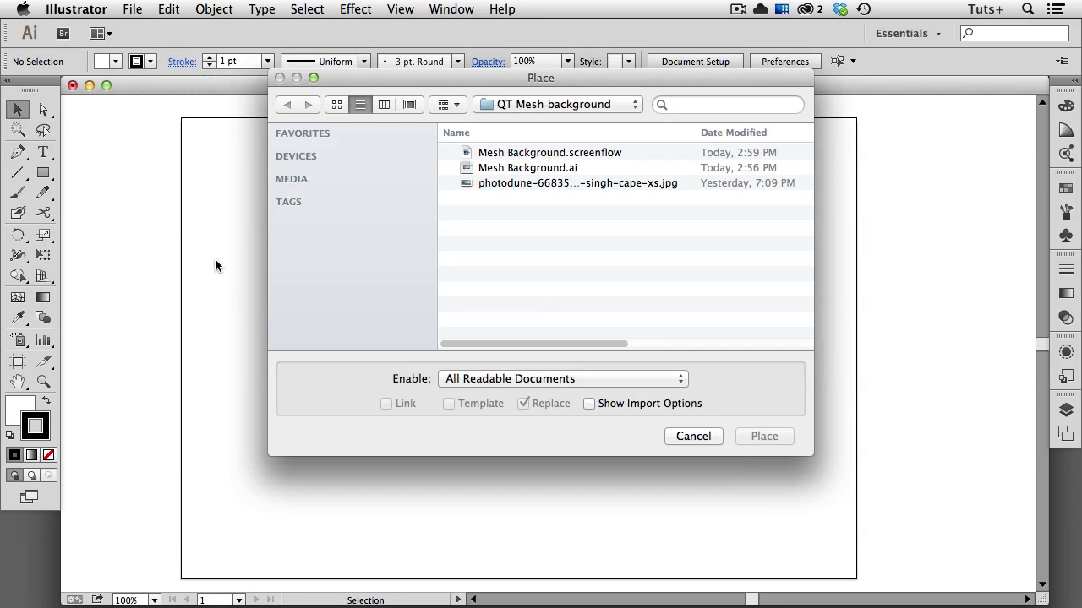
{"action": "left_click", "coordinate": [499, 185]}
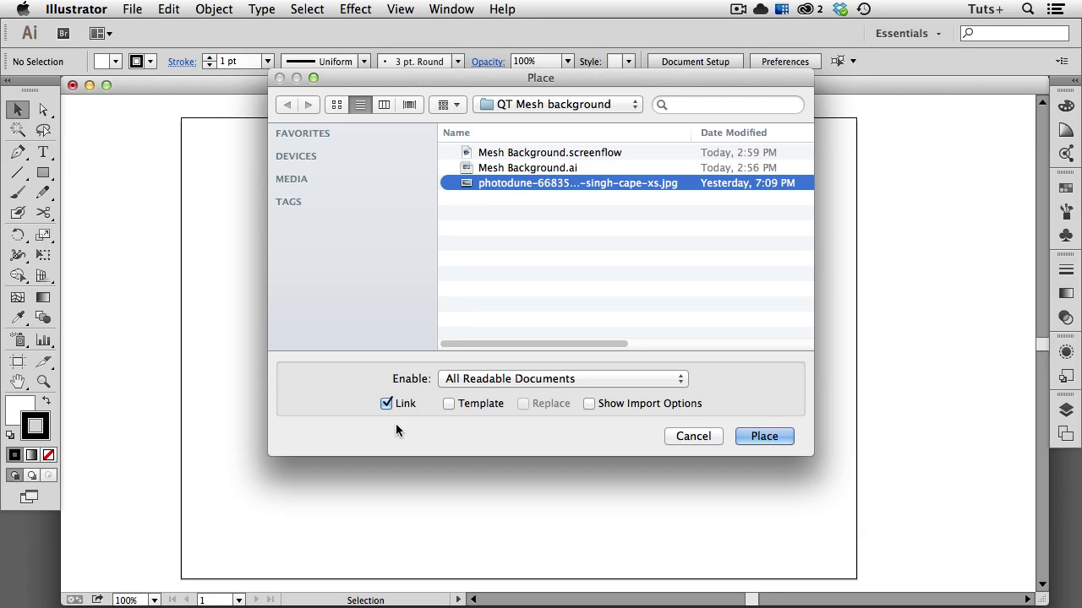
{"action": "left_click", "coordinate": [763, 438]}
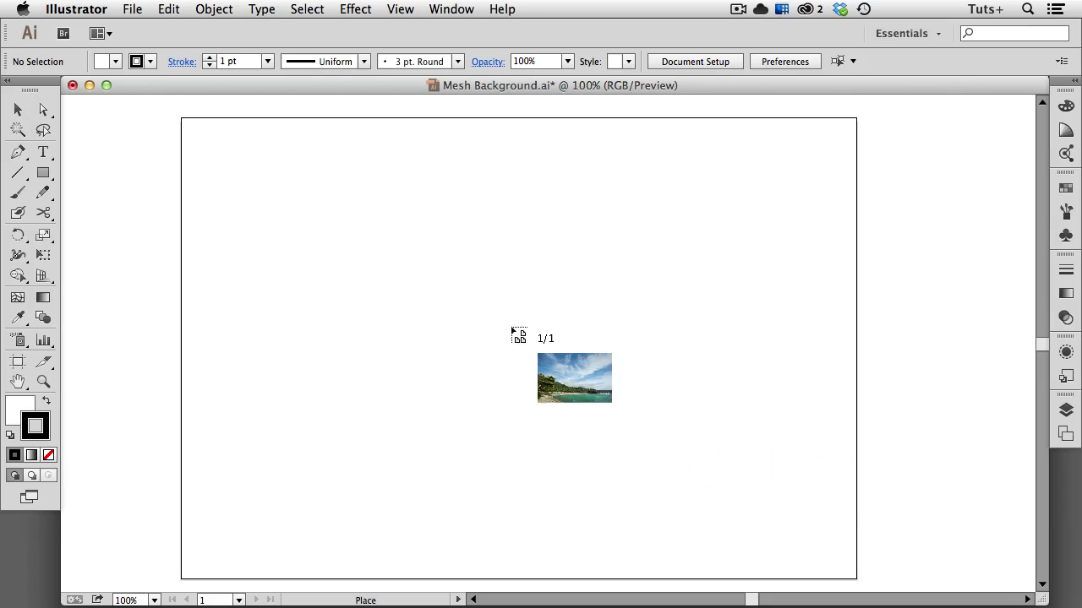
{"action": "left_click", "coordinate": [279, 179]}
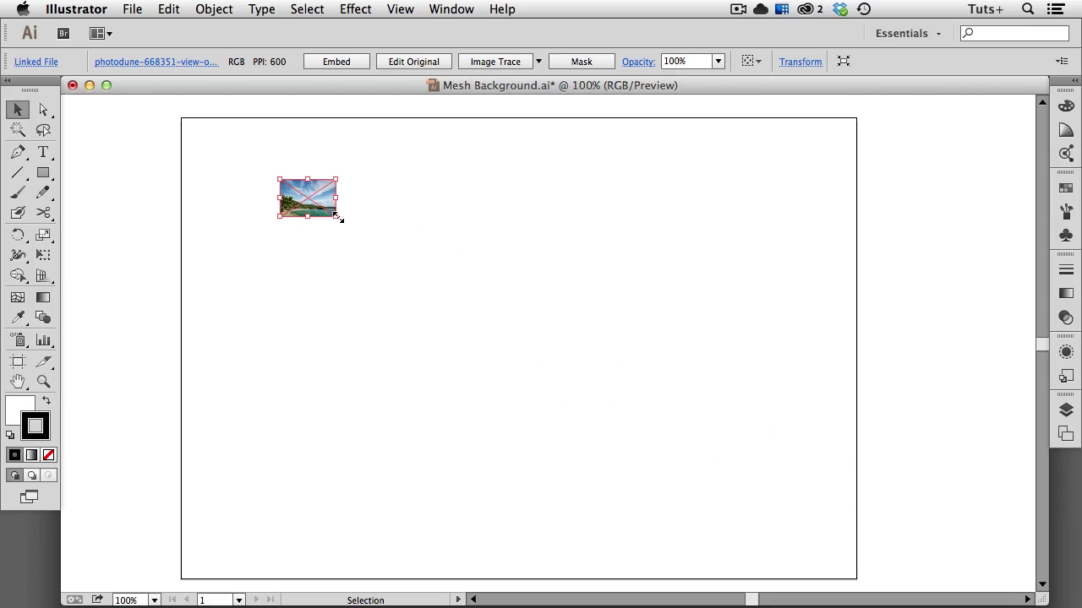
{"action": "left_click_drag", "start_coordinate": [337, 217], "coordinate": [773, 568]}
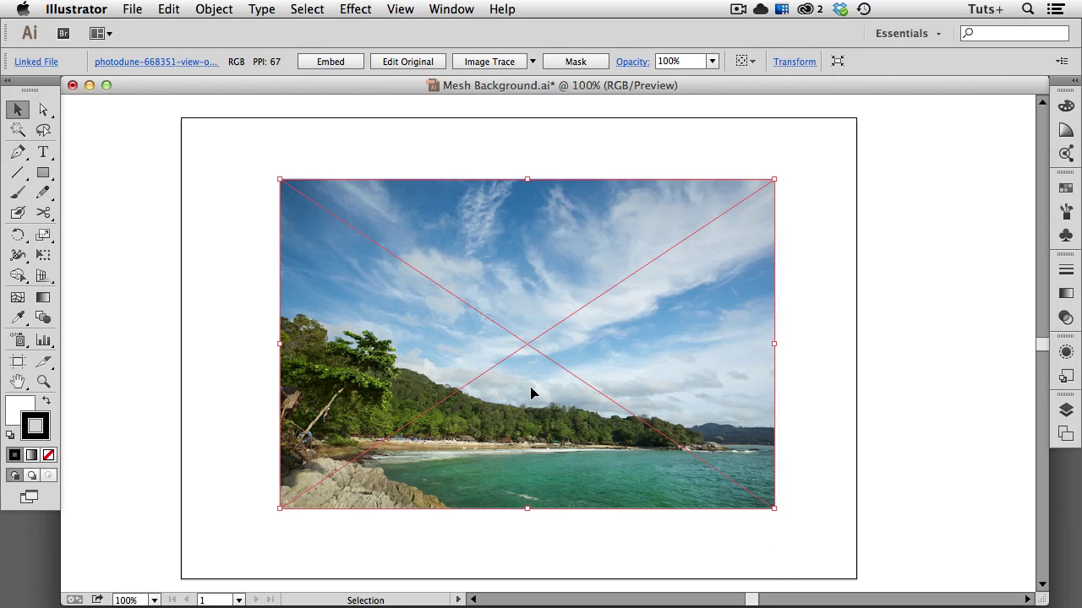
{"action": "left_click_drag", "start_coordinate": [278, 180], "coordinate": [238, 150]}
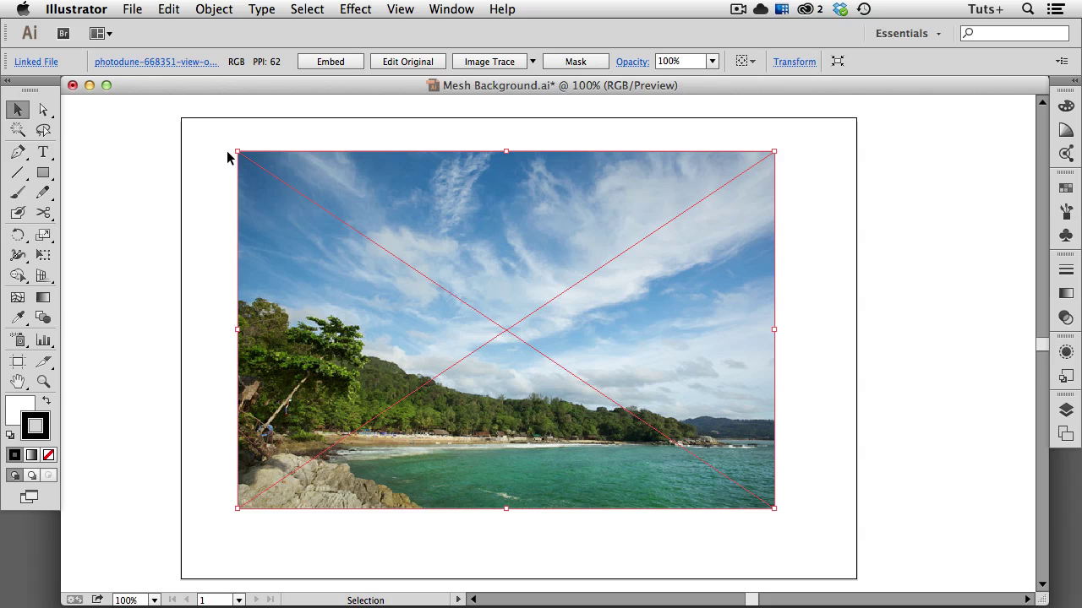
Convert the photo into a Flat gradient mesh with 16 rows and 20 columns, then reselect it
{"action": "left_click", "coordinate": [211, 11]}
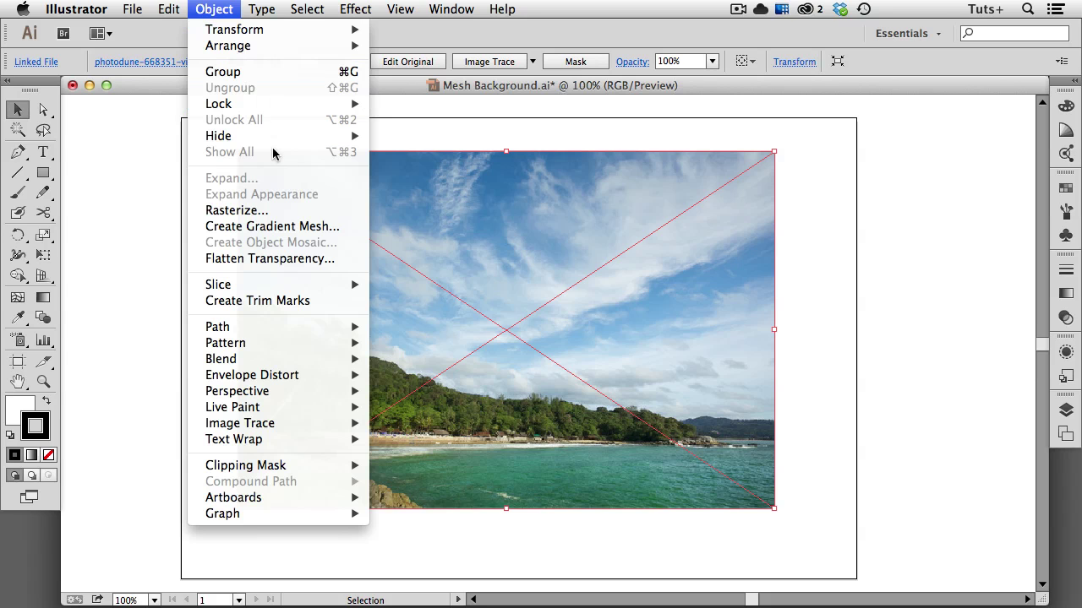
{"action": "left_click", "coordinate": [343, 228]}
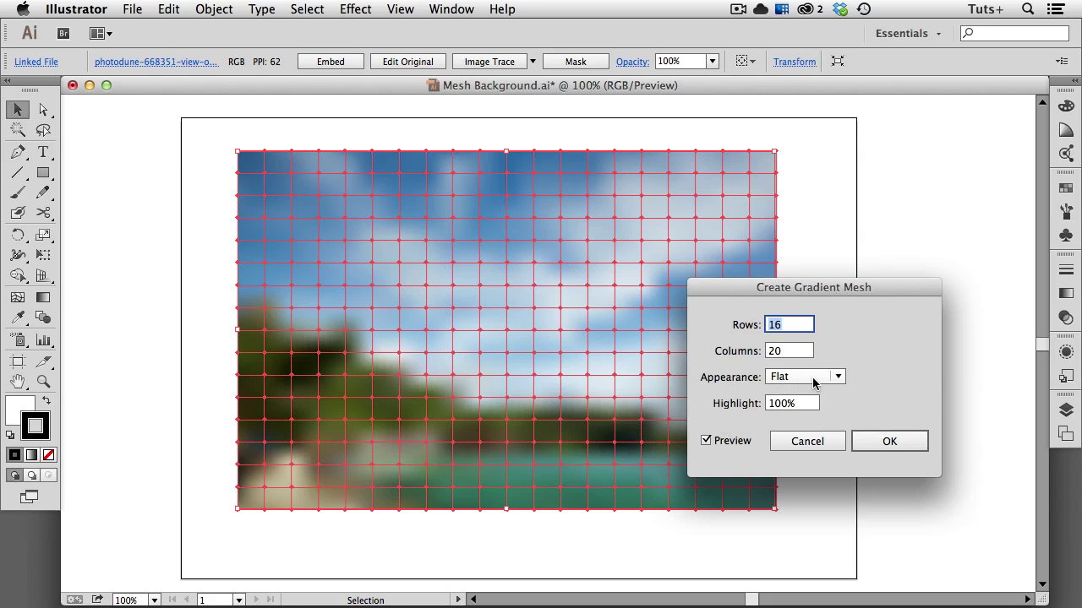
{"action": "left_click", "coordinate": [889, 441]}
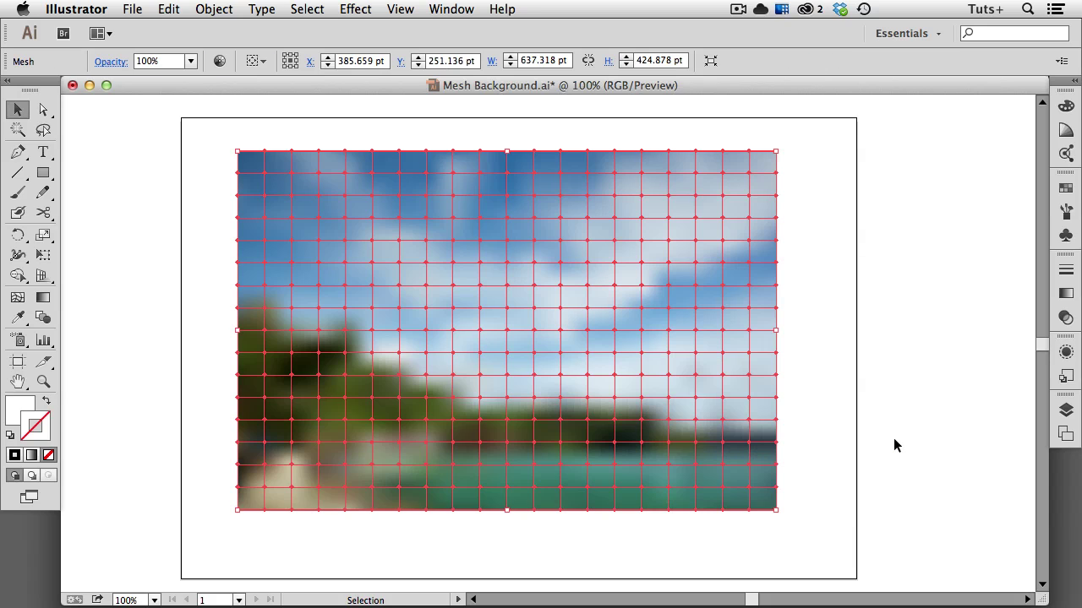
{"action": "left_click", "coordinate": [894, 445]}
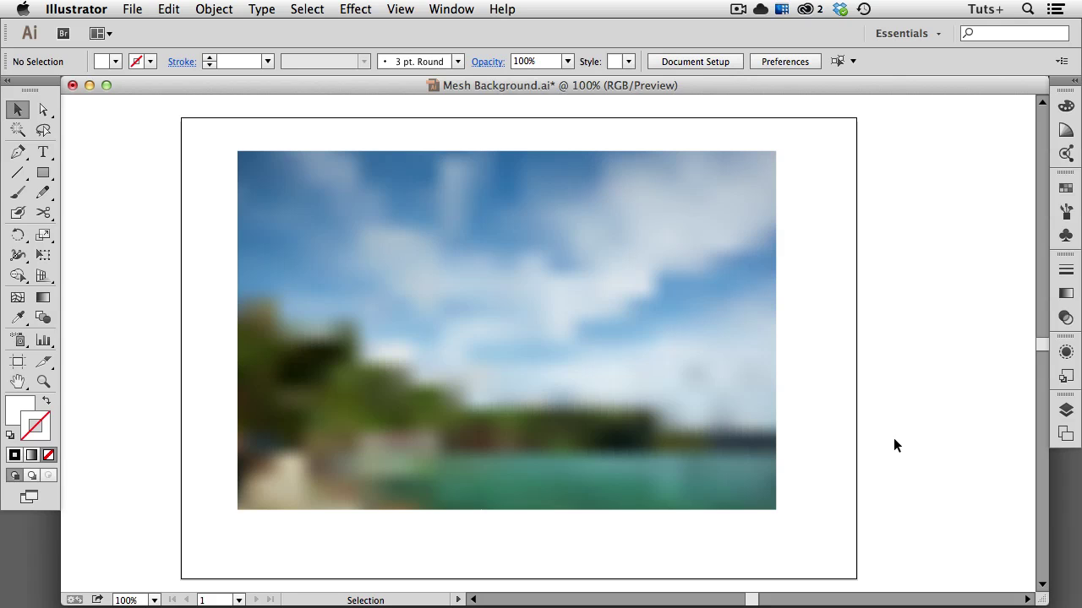
{"action": "left_click", "coordinate": [717, 395]}
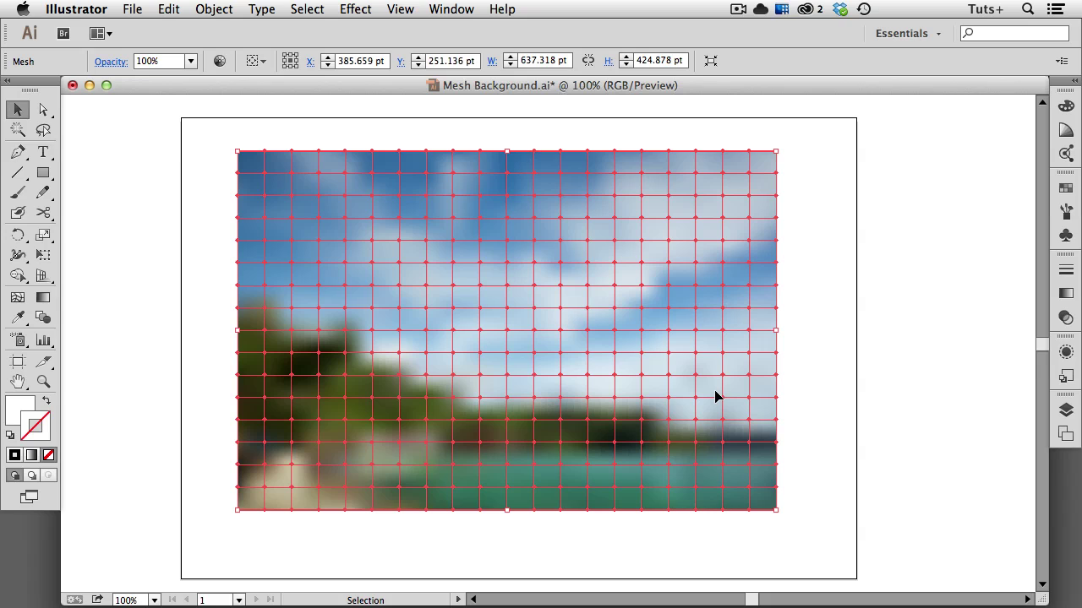
Drag a mesh point on the left treeline down so the grid follows the tree edge
{"action": "key", "text": "a"}
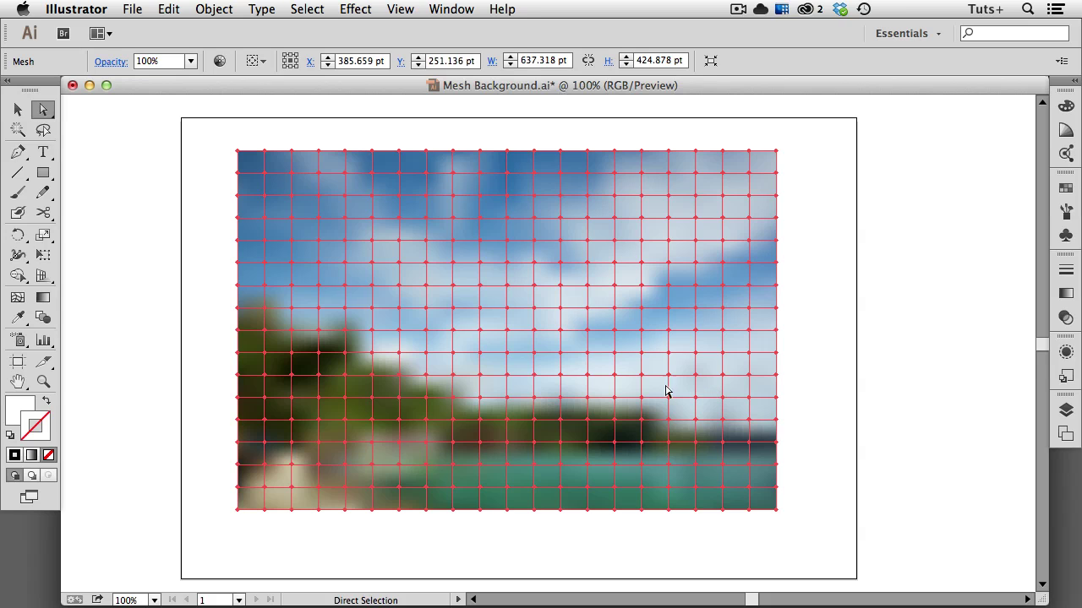
{"action": "left_click", "coordinate": [345, 353]}
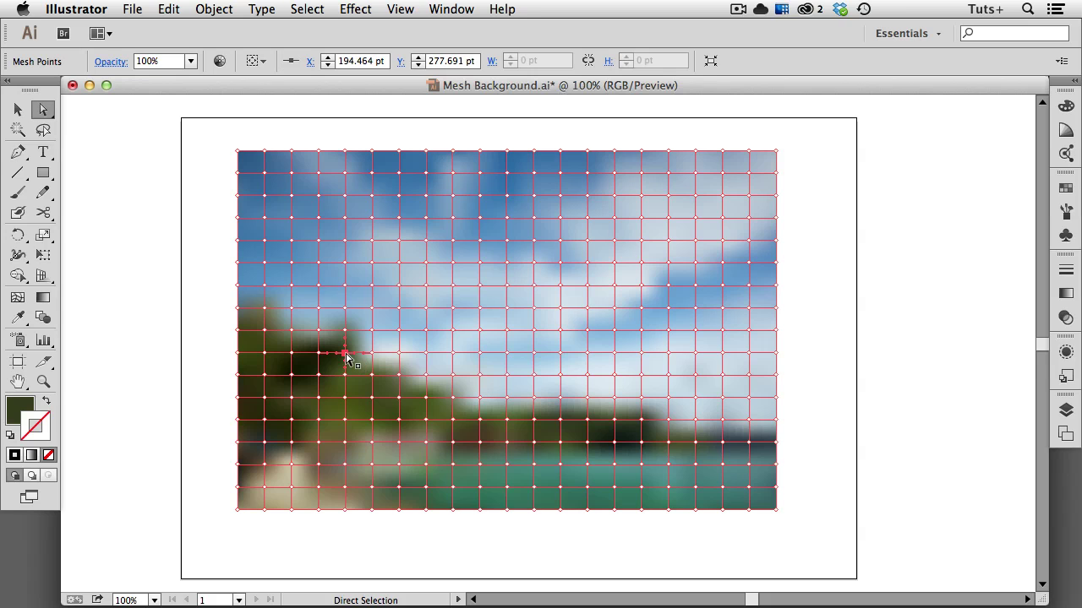
{"action": "left_click_drag", "start_coordinate": [347, 357], "coordinate": [400, 391]}
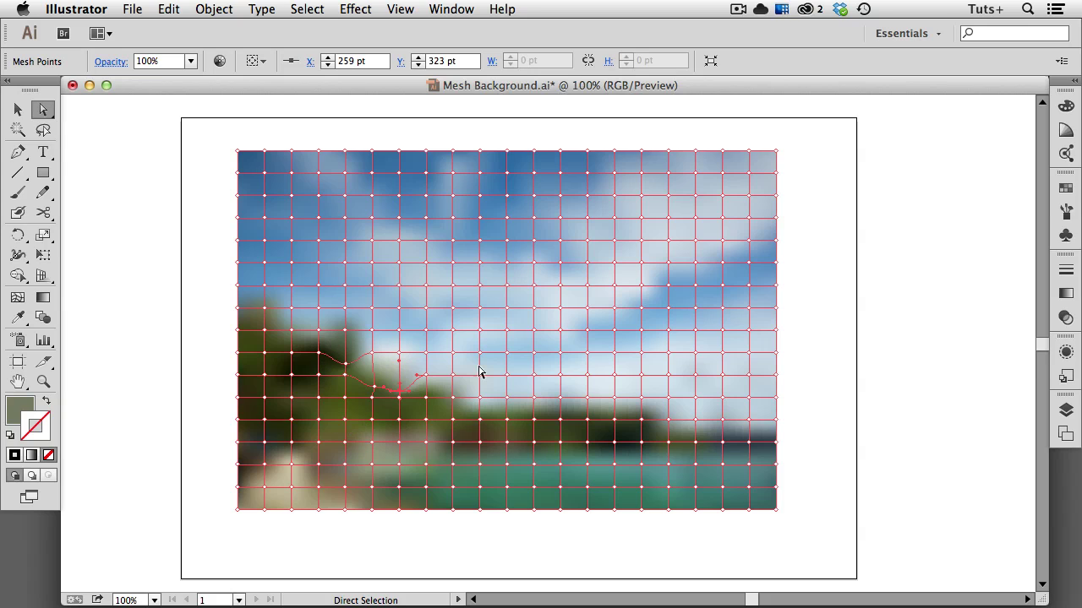
Open and enlarge the Navigator panel, then pan to the middle of the mesh
{"action": "left_click", "coordinate": [453, 10]}
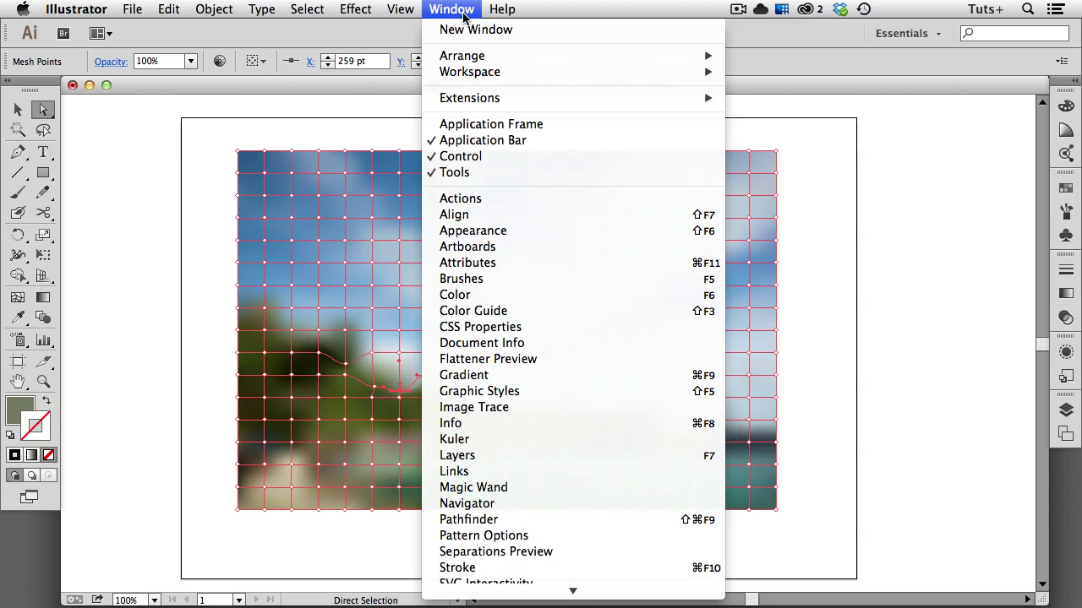
{"action": "left_click", "coordinate": [576, 505]}
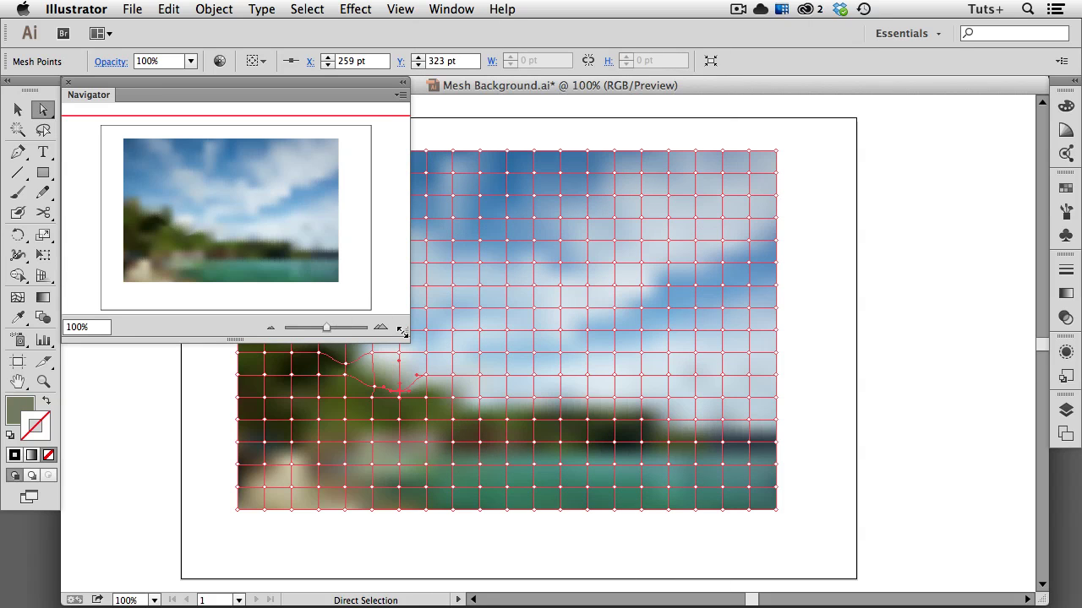
{"action": "left_click_drag", "start_coordinate": [405, 336], "coordinate": [560, 566]}
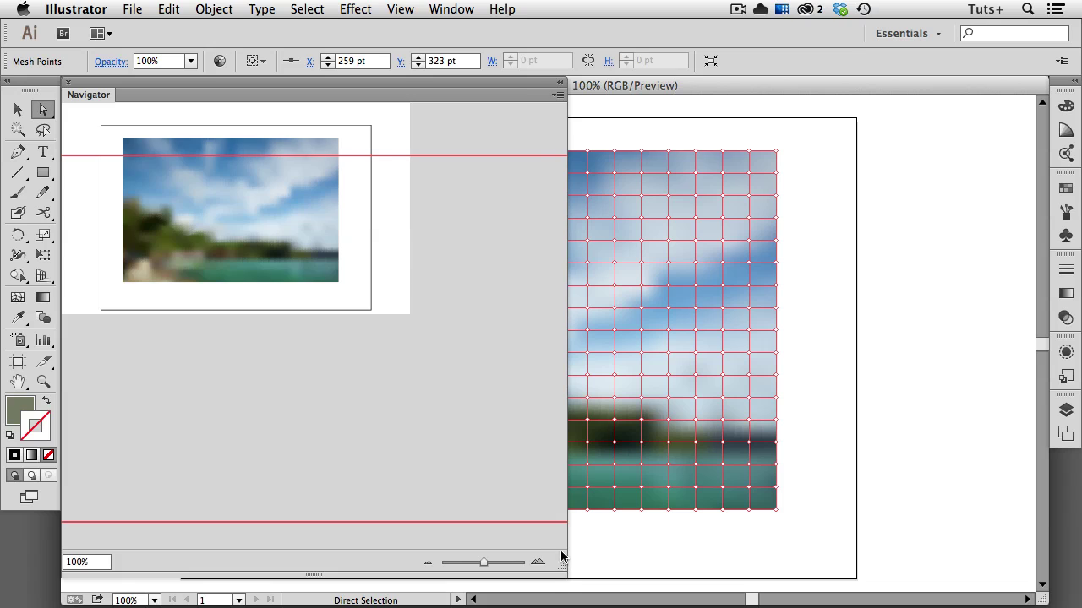
{"action": "key", "text": "space"}
{"action": "left_click_drag", "start_coordinate": [625, 382], "coordinate": [780, 365]}
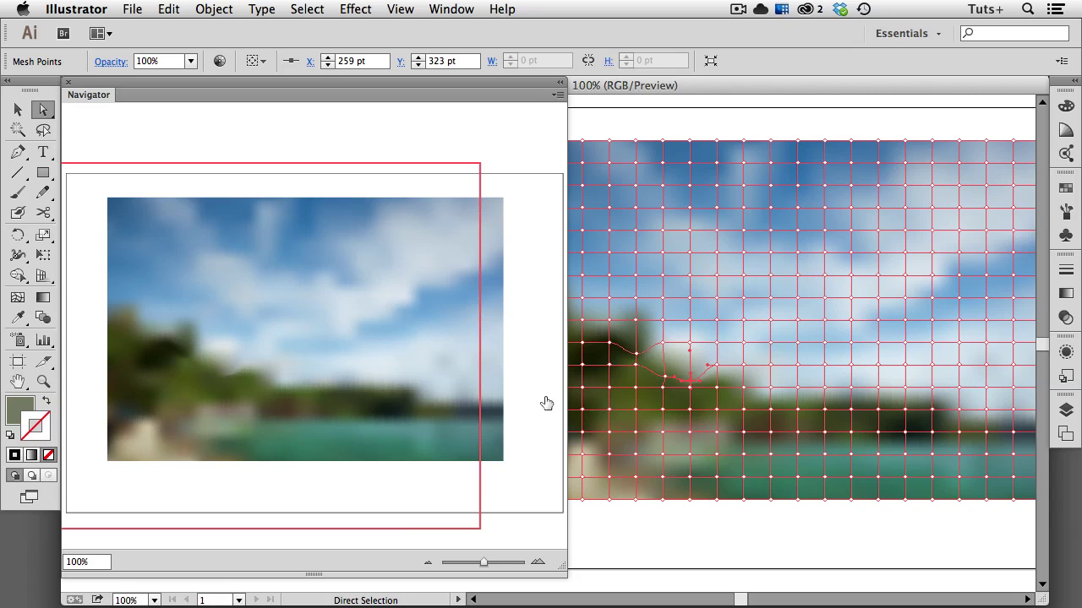
Drag mesh points along the central and distant treeline so grid lines follow the hill outline
{"action": "left_click_drag", "start_coordinate": [691, 379], "coordinate": [669, 353]}
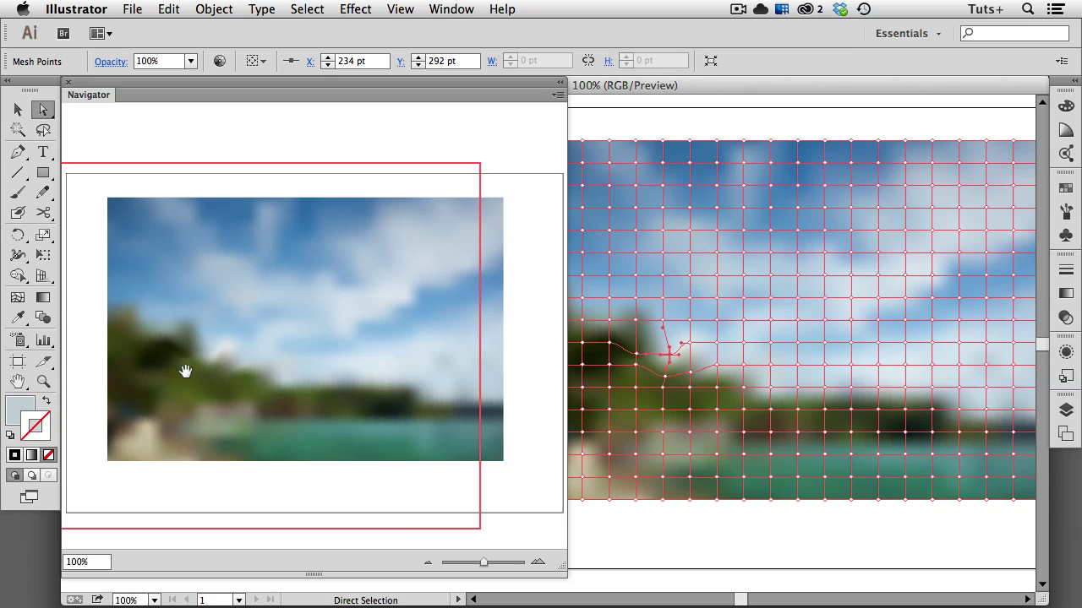
{"action": "left_click", "coordinate": [628, 333]}
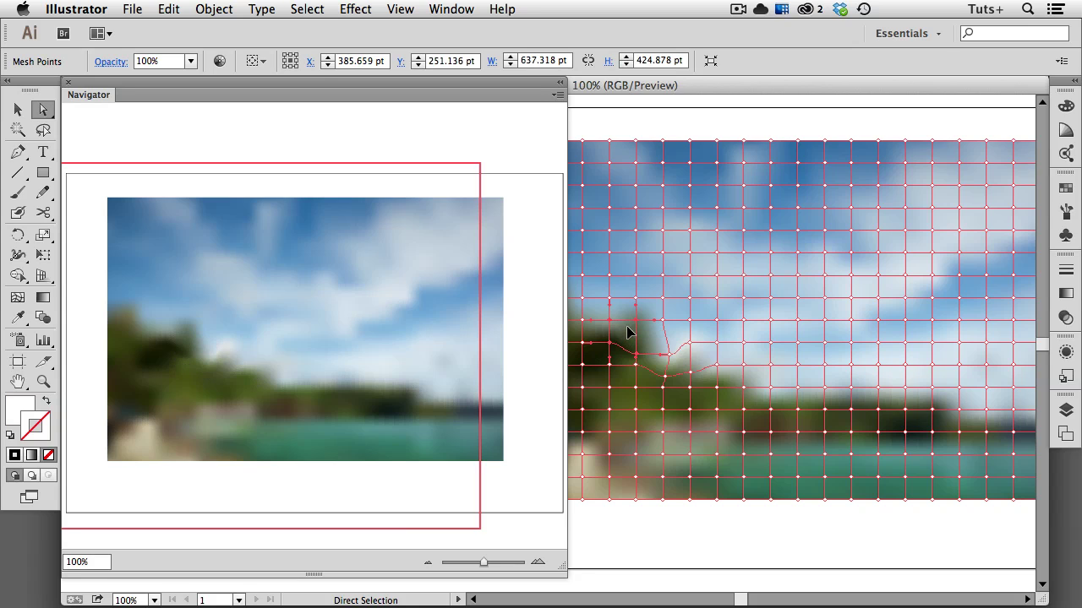
{"action": "mouse_move", "coordinate": [629, 333]}
{"action": "left_mouse_down"}
{"action": "mouse_move", "coordinate": [635, 300]}
{"action": "mouse_move", "coordinate": [629, 329]}
{"action": "left_mouse_up"}
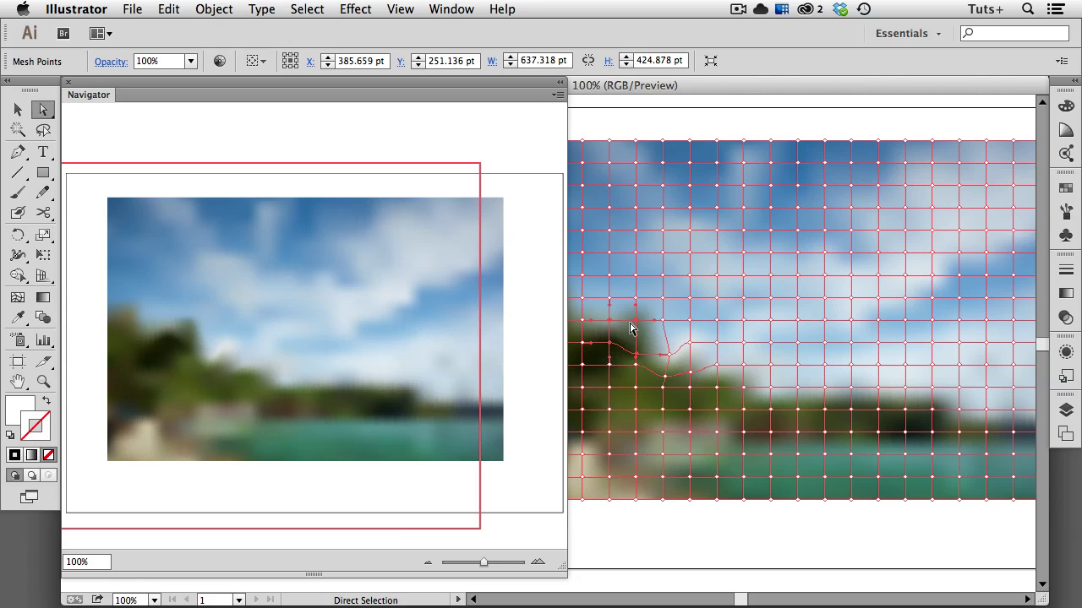
{"action": "left_click", "coordinate": [932, 411]}
{"action": "left_click_drag", "start_coordinate": [932, 413], "coordinate": [793, 410]}
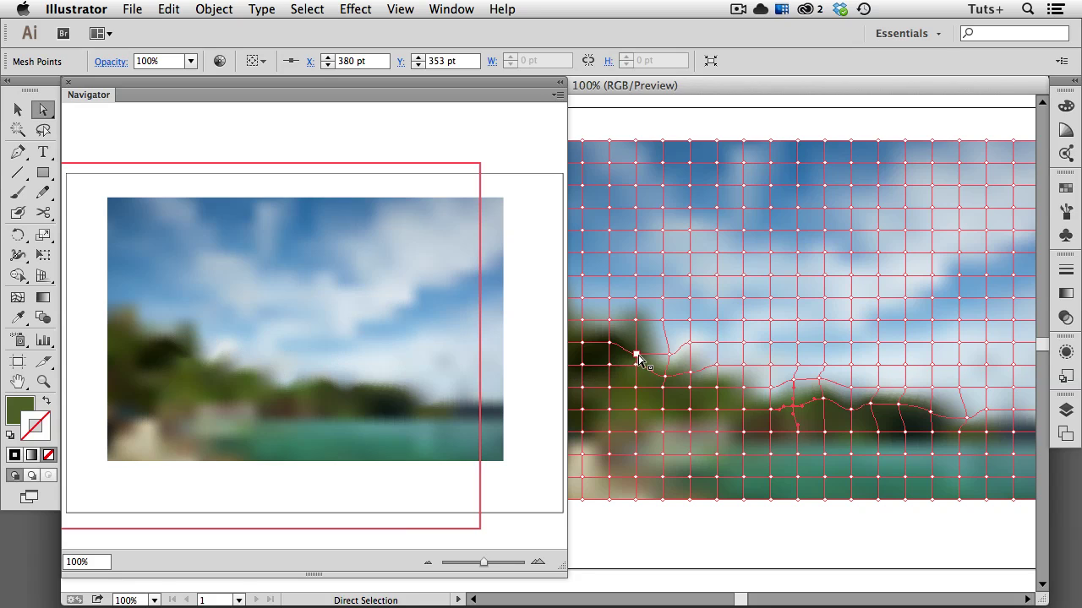
{"action": "left_click_drag", "start_coordinate": [637, 356], "coordinate": [636, 350]}
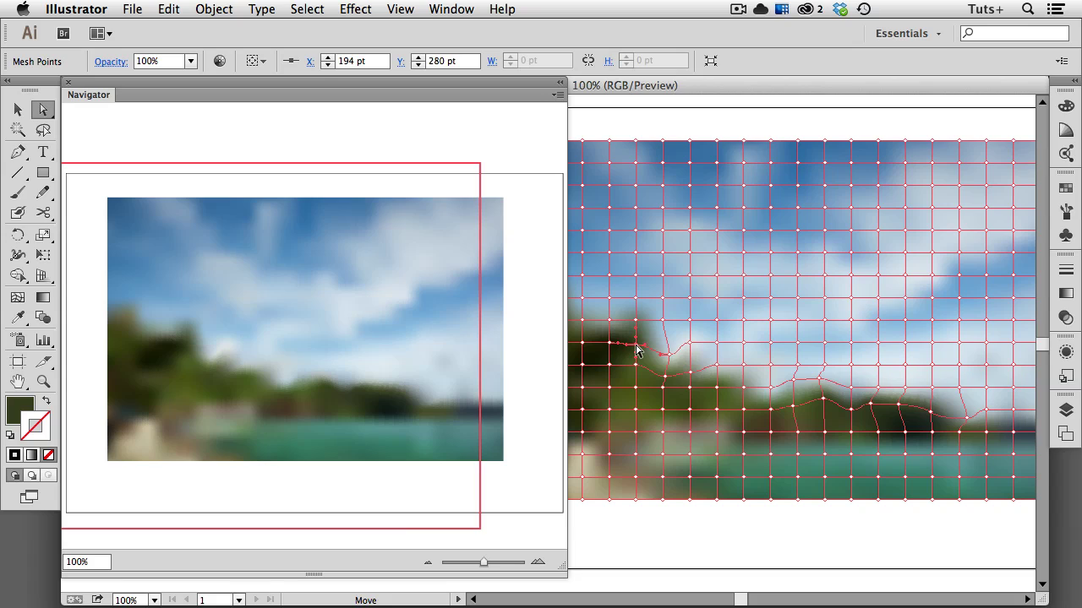
Sample light sky blues with the Eyedropper into mesh points above the treeline
{"action": "left_click", "coordinate": [17, 317]}
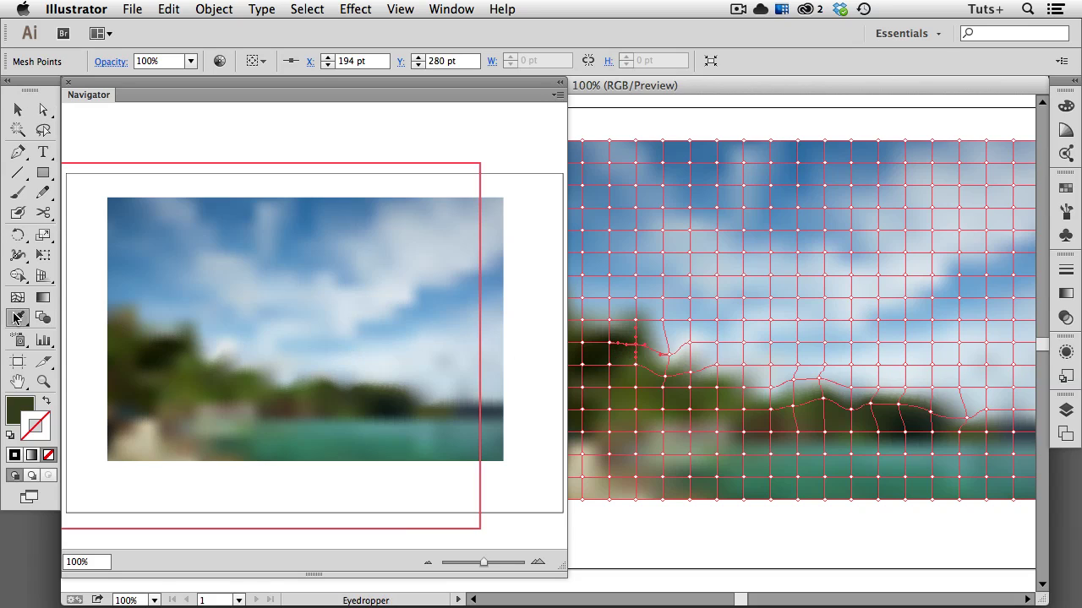
{"action": "left_click", "coordinate": [655, 331]}
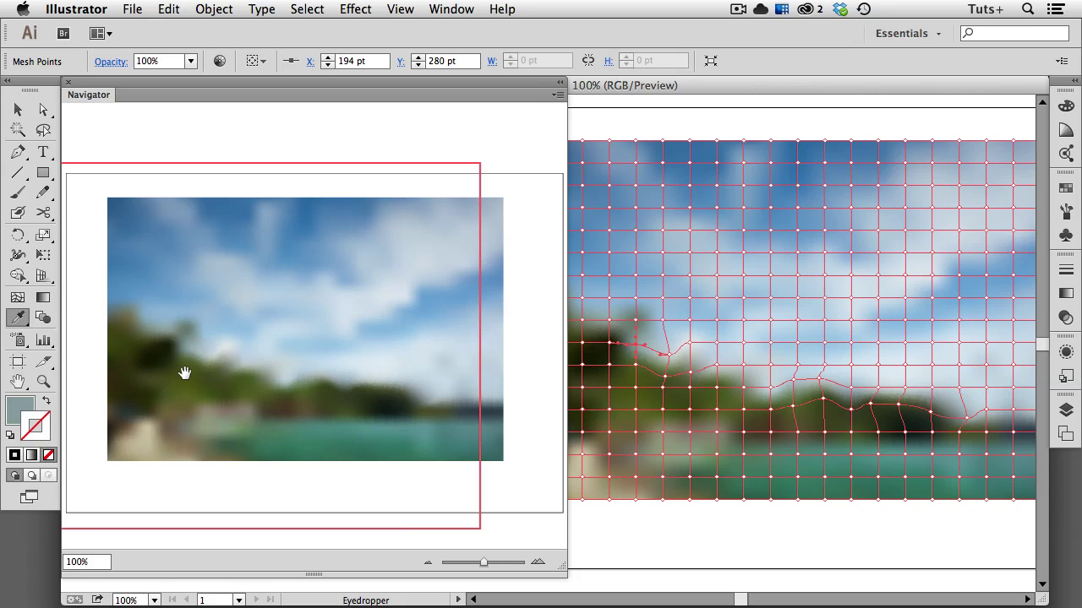
{"action": "left_click", "coordinate": [637, 321], "text": "super"}
{"action": "left_click", "coordinate": [637, 321], "text": "super"}
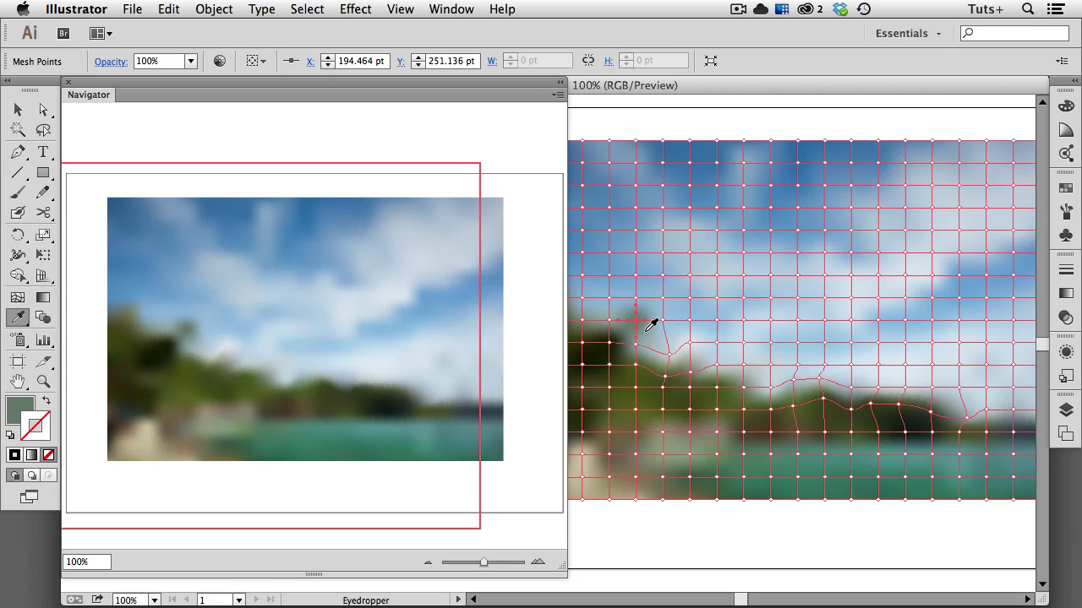
{"action": "left_click", "coordinate": [650, 325]}
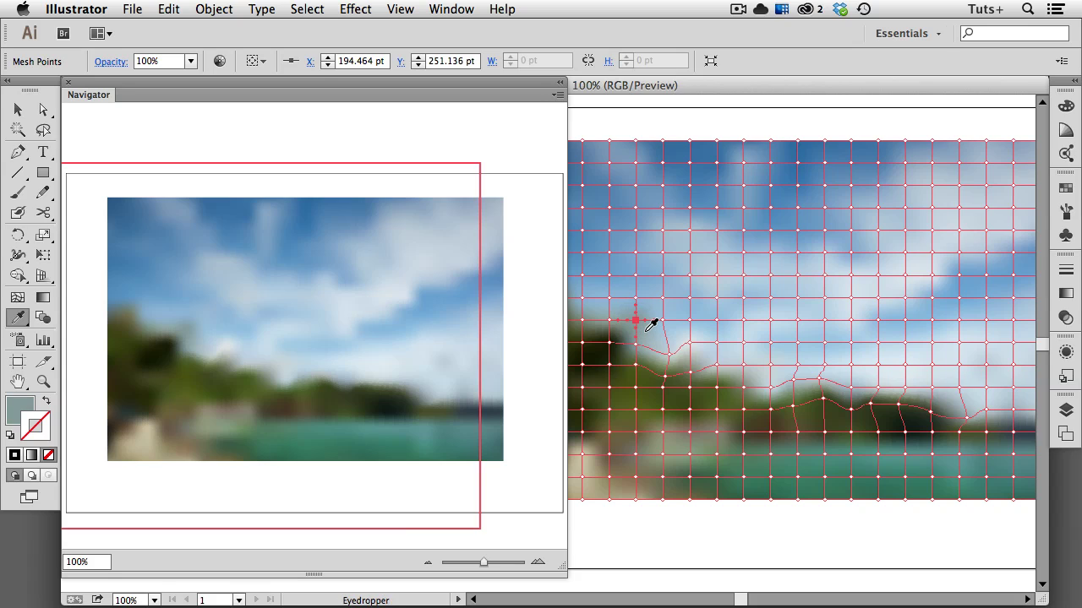
{"action": "left_click", "coordinate": [656, 323]}
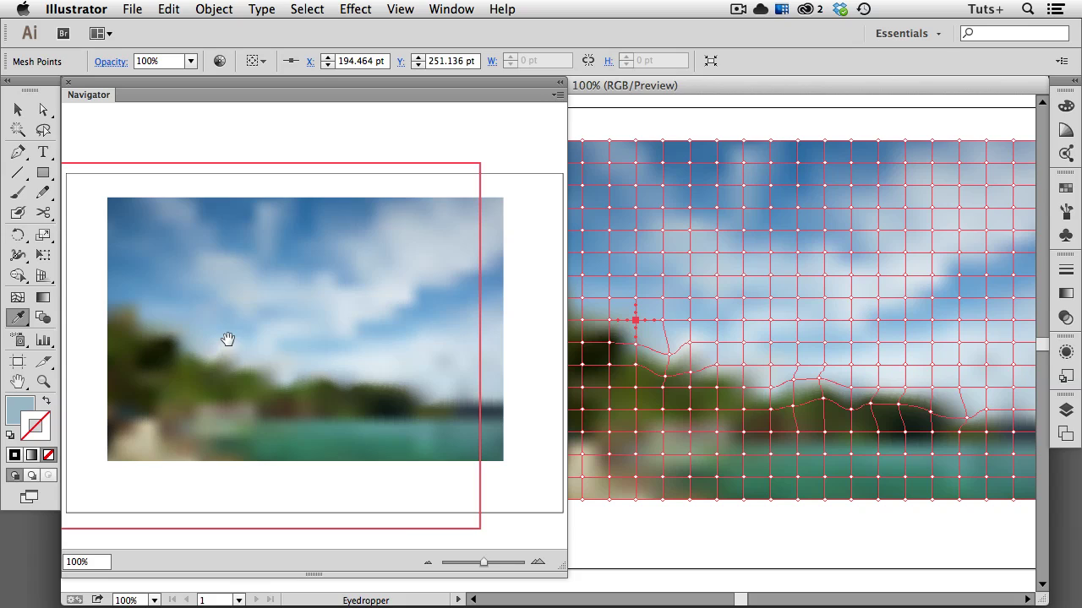
Recolour a dark treeline mesh point with a lighter sampled green
{"action": "left_click", "coordinate": [610, 342], "text": "super"}
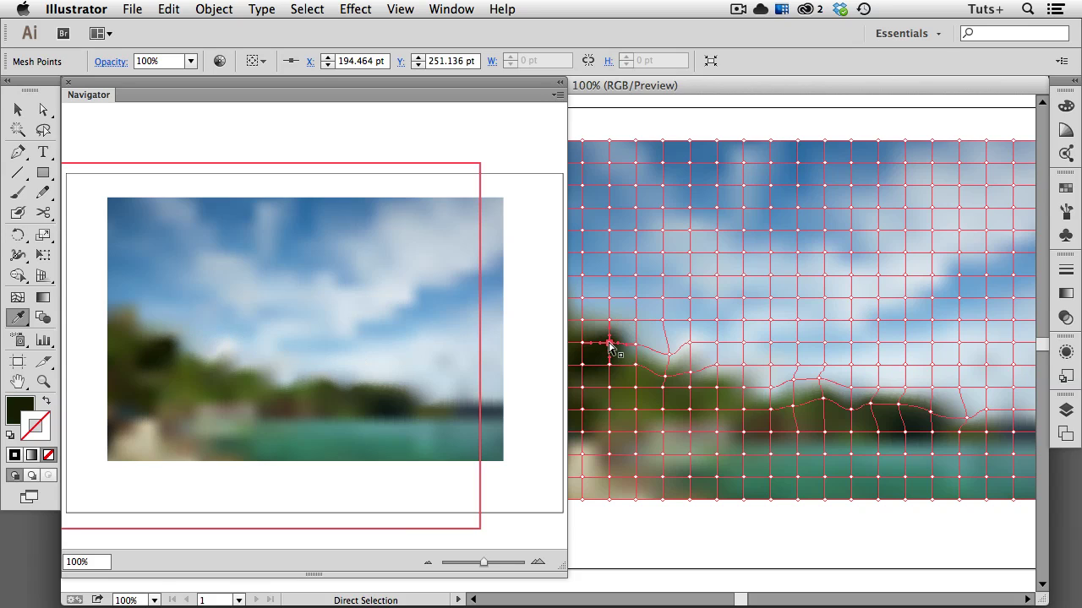
{"action": "left_click", "coordinate": [621, 351]}
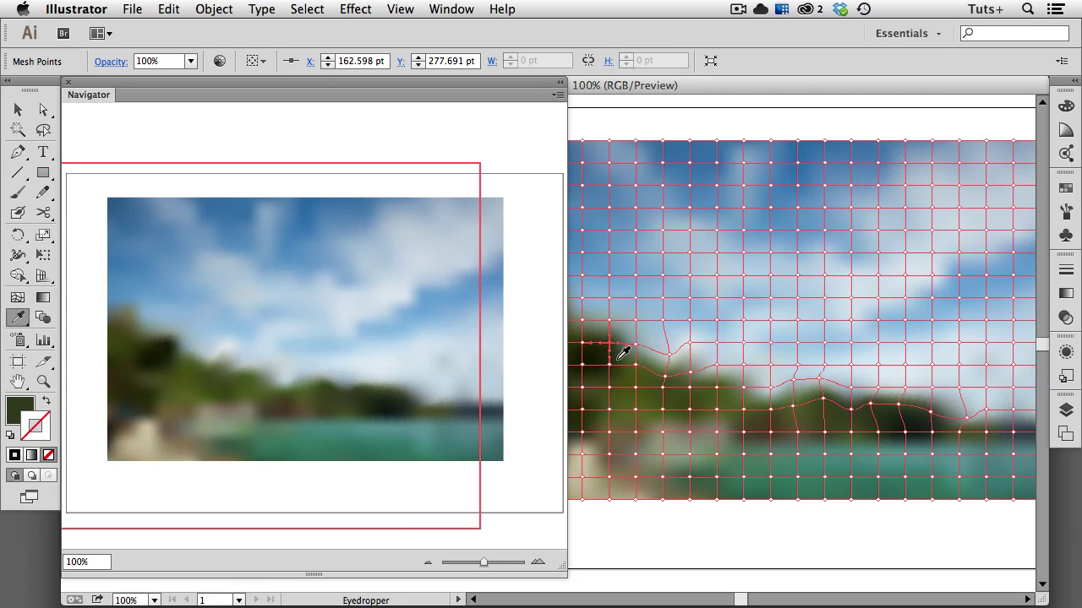
{"action": "left_click", "coordinate": [630, 349]}
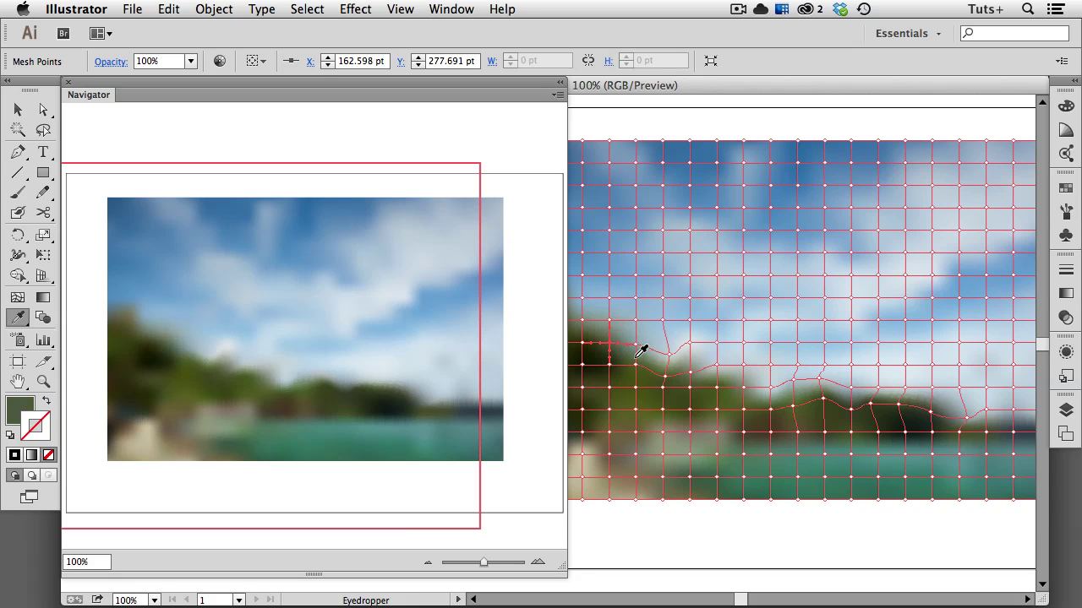
{"action": "key", "text": "super"}
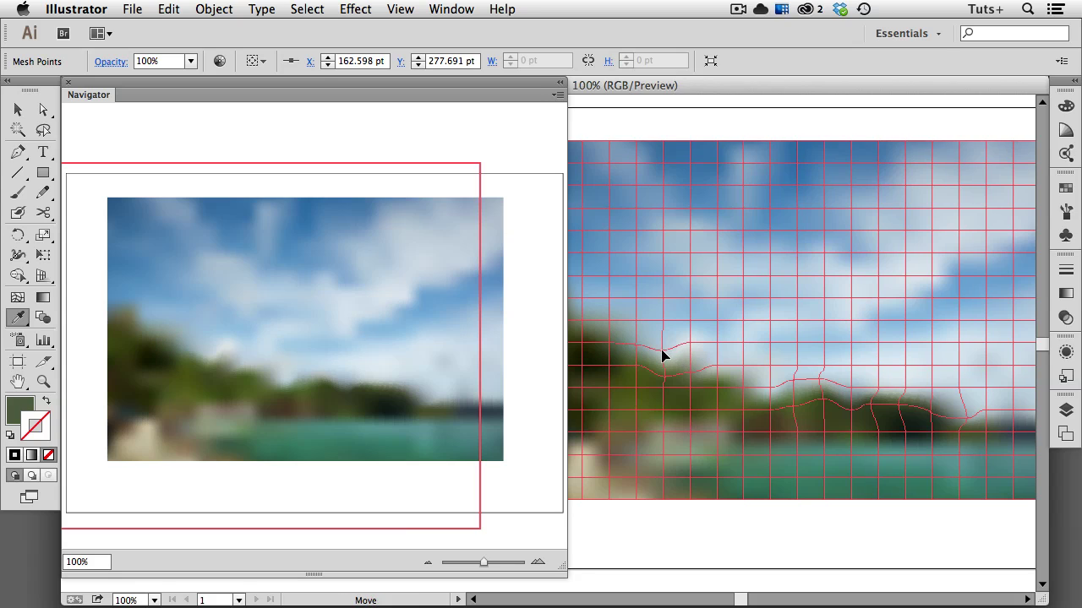
{"action": "left_click", "coordinate": [663, 350], "text": "super"}
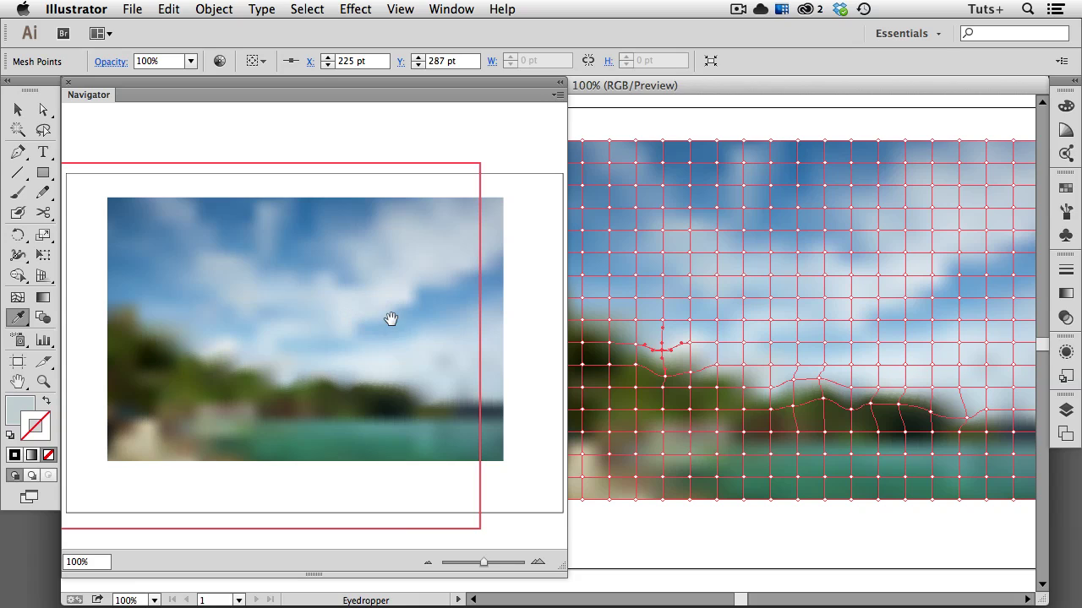
Pan right and colour a mid-sky mesh point with a sampled blue
{"action": "left_click_drag", "start_coordinate": [850, 290], "coordinate": [705, 302]}
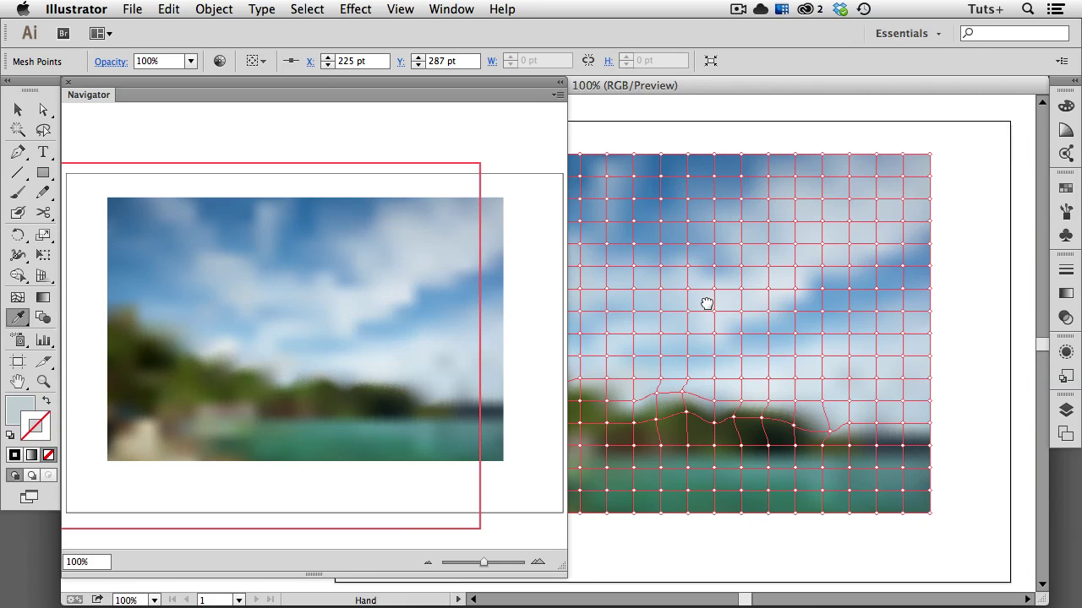
{"action": "key", "text": "super"}
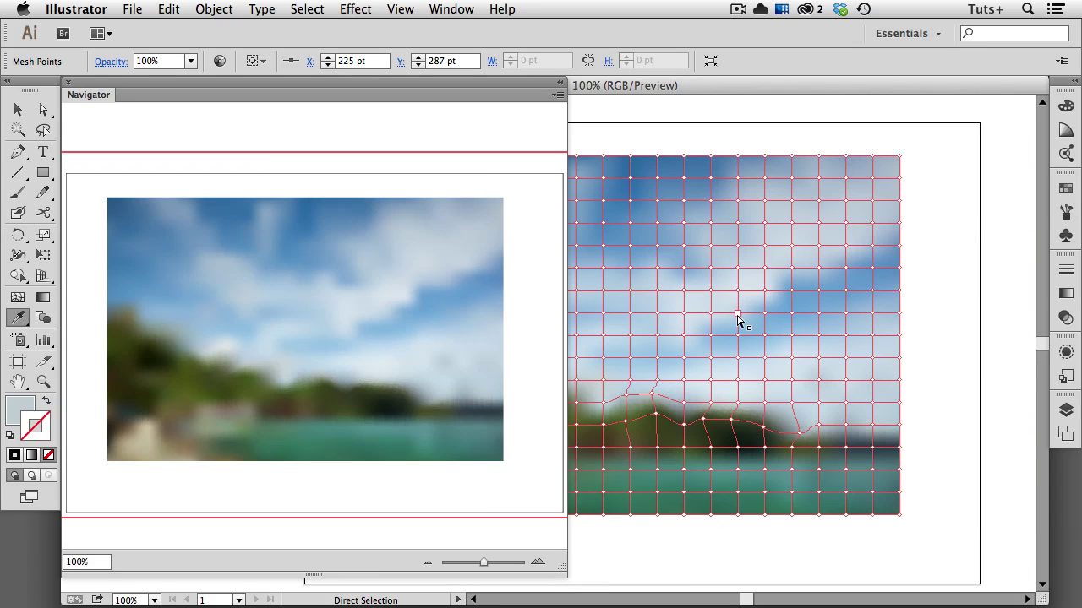
{"action": "left_click", "coordinate": [738, 315]}
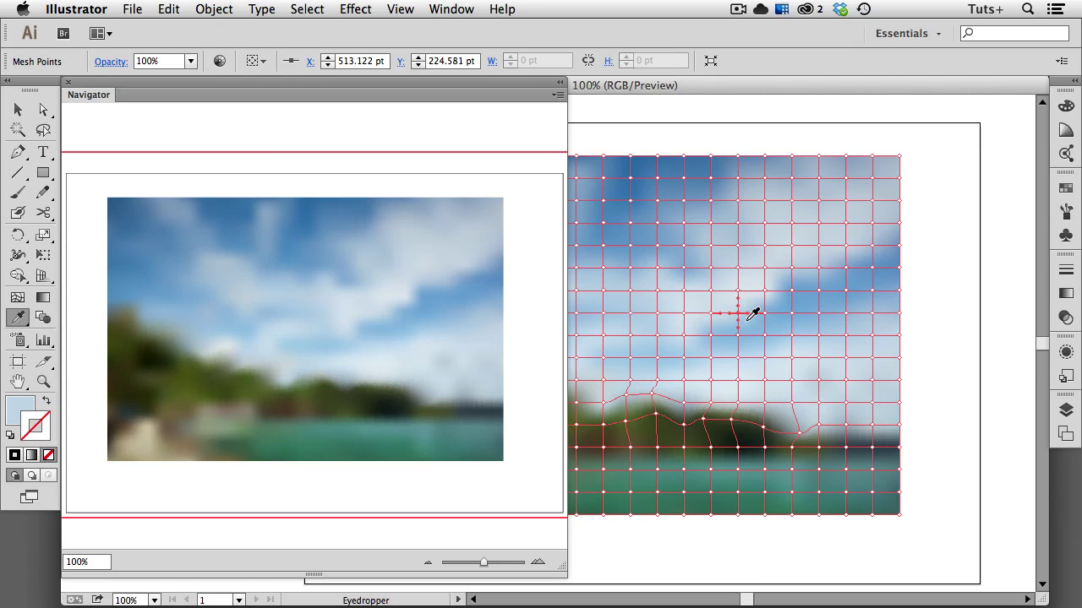
{"action": "left_click", "coordinate": [747, 319]}
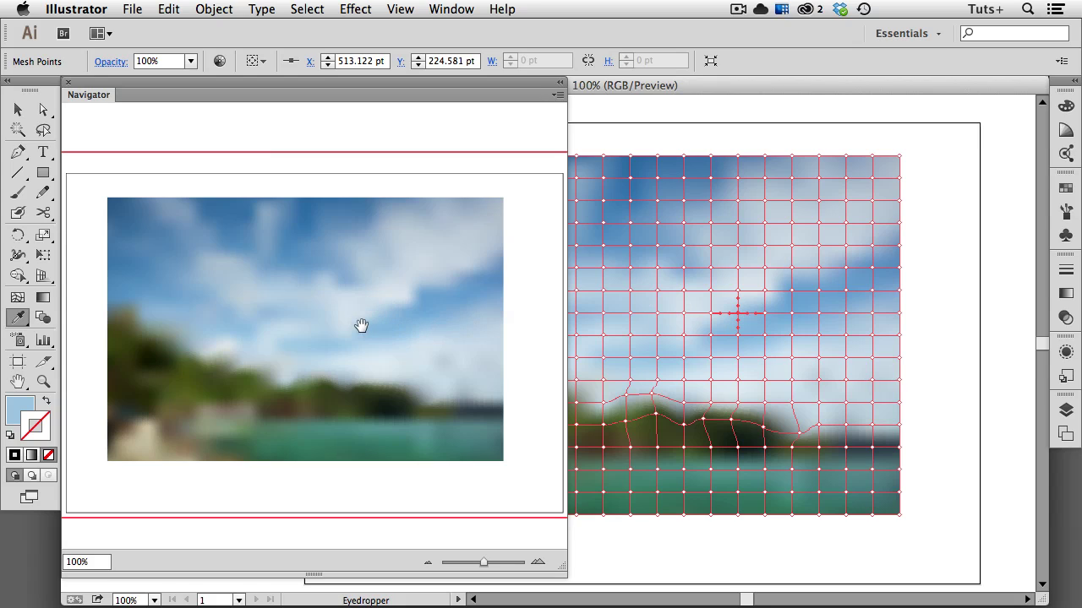
Drag a sky mesh point up around the cloud and recolour it with a bluer sample
{"action": "key", "text": "super"}
{"action": "left_click_drag", "start_coordinate": [765, 291], "coordinate": [807, 209]}
{"action": "key", "text": "super"}
{"action": "key", "text": "super"}
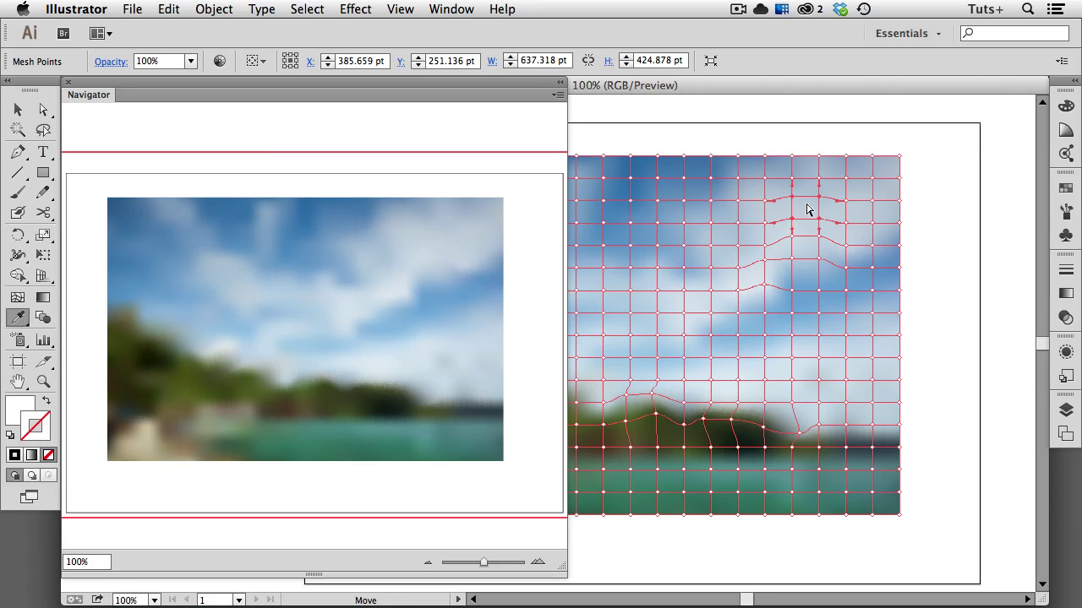
{"action": "left_click", "coordinate": [766, 288]}
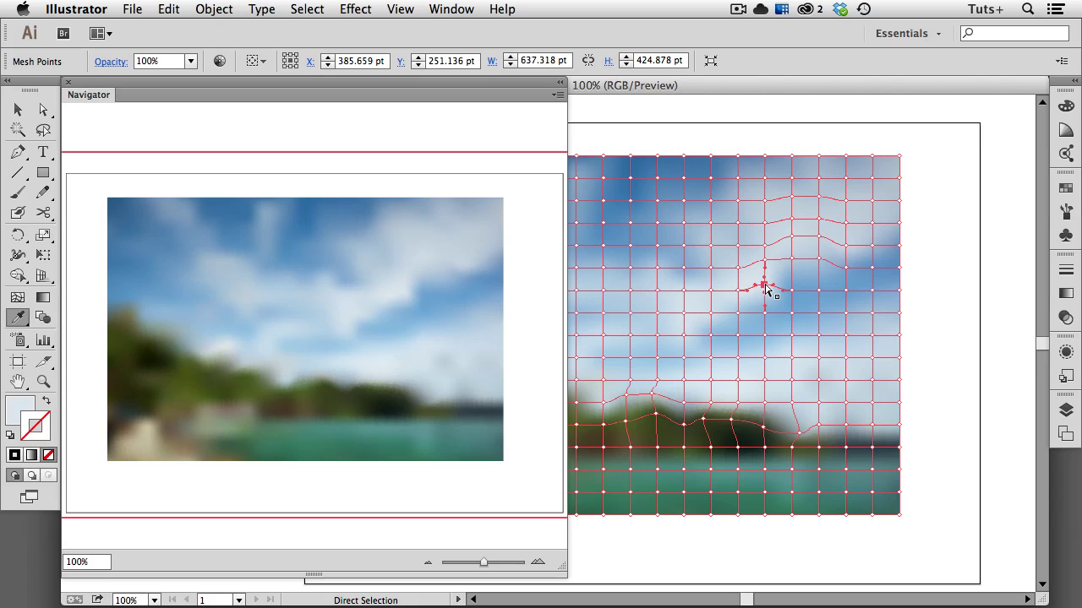
{"action": "left_click", "coordinate": [786, 269]}
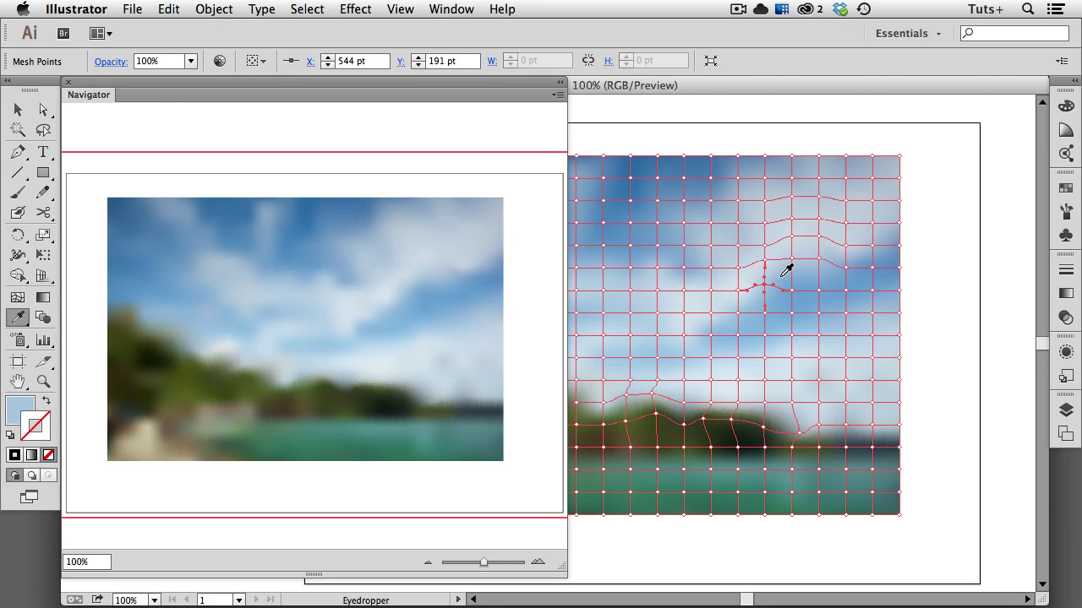
{"action": "left_click", "coordinate": [685, 336]}
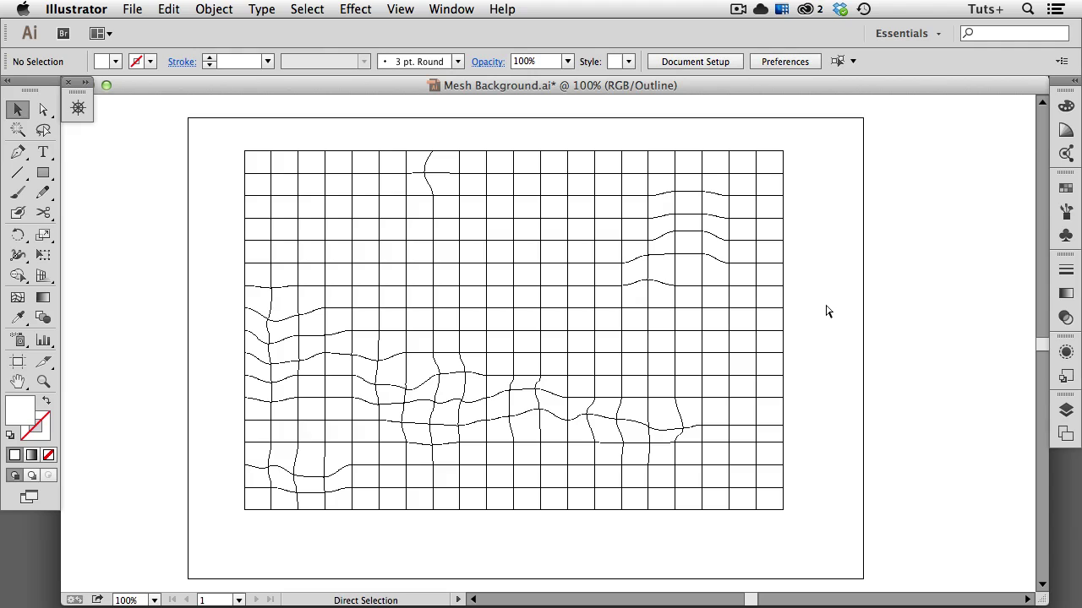
Toggle from Outline to Preview to see the mesh rendered as the blurred beach scene
{"action": "key", "text": "super+y"}
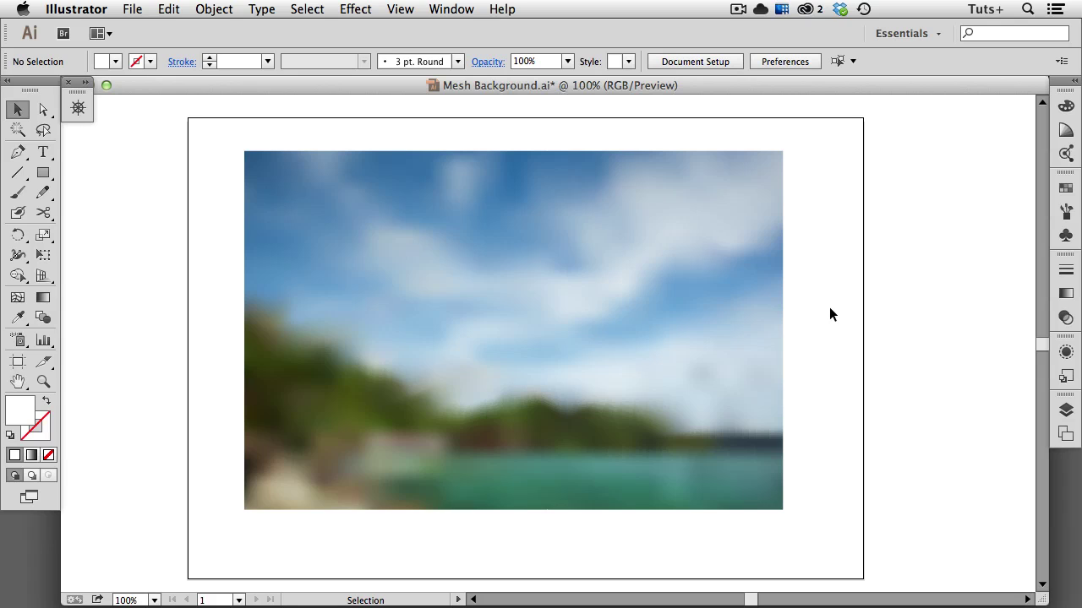
Make Layer 1 visible to reveal the cartoon character over the mesh background
{"action": "left_click", "coordinate": [1066, 410]}
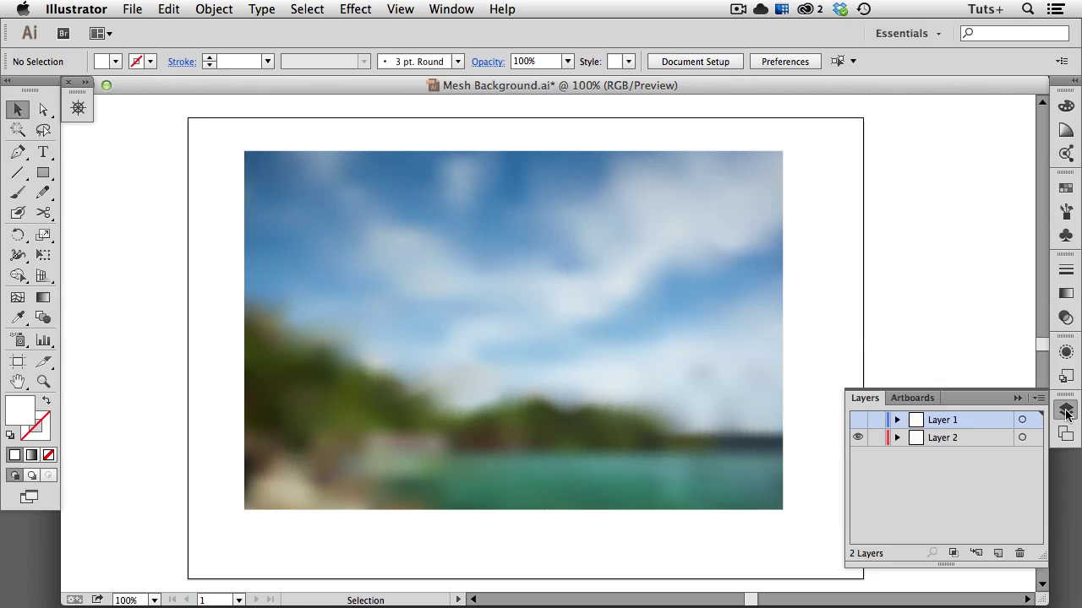
{"action": "left_click", "coordinate": [858, 420]}
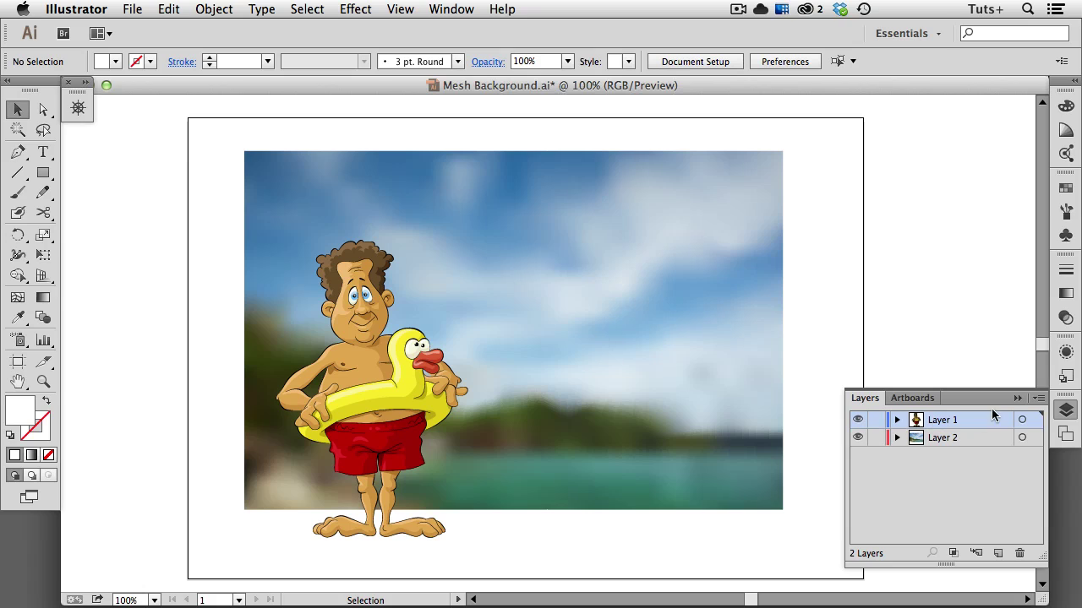
{"action": "left_click", "coordinate": [1017, 398]}
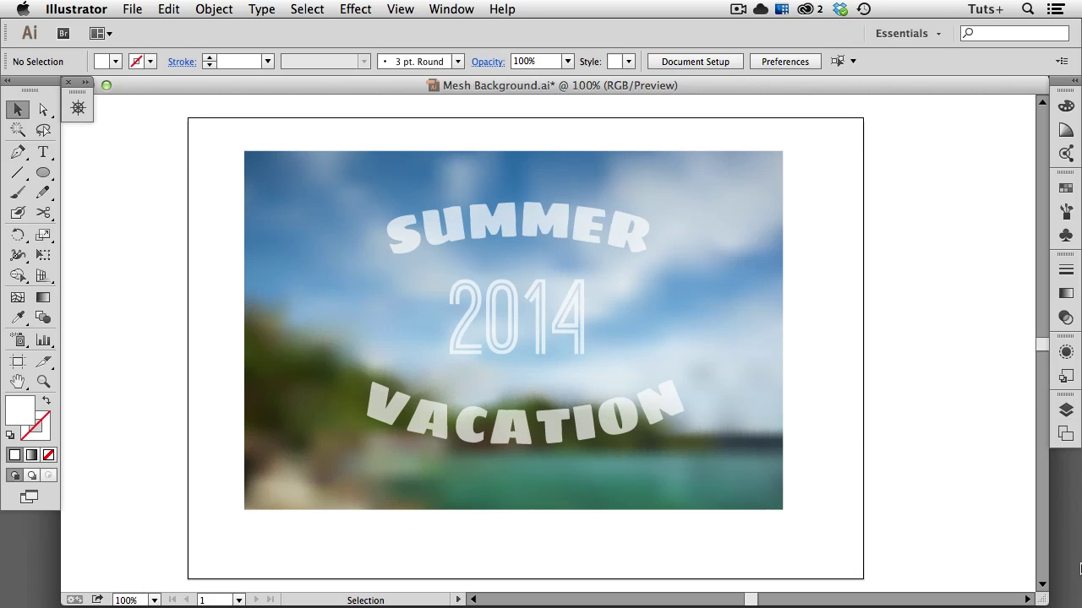